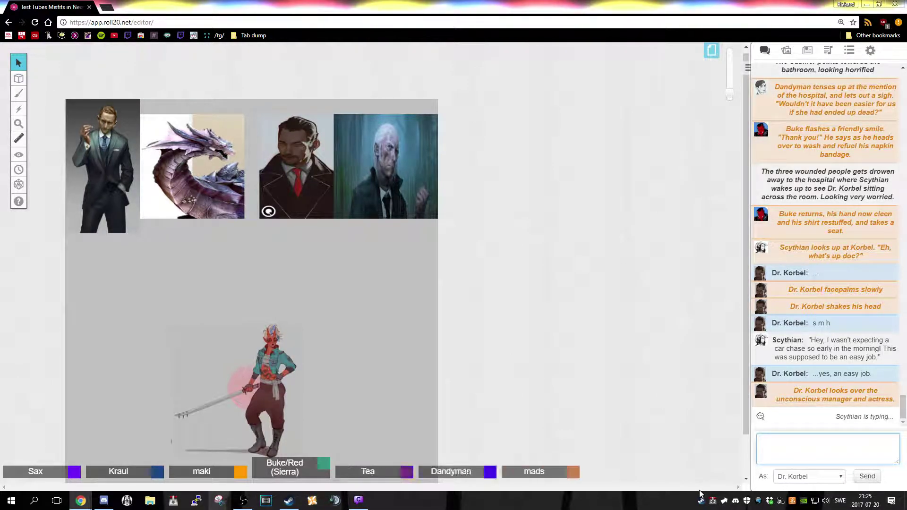
{"action": "type", "text": "Some wo"}
{"action": "type", "text": "uld say that yu"}
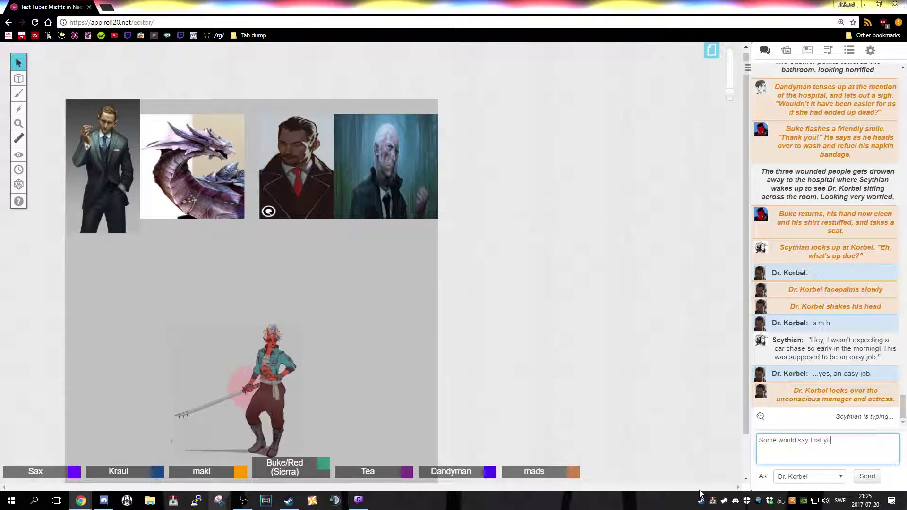
- Correct the typos and send Dr. Korbel's line "Some would say that you've failed your job. Not me though."
{"action": "key", "text": "BackSpace"}
{"action": "type", "text": "ou've"}
{"action": "type", "text": " failed you"}
{"action": "key", "text": "BackSpace"}
{"action": "key", "text": "BackSpace"}
{"action": "key", "text": "BackSpace"}
{"action": "key", "text": "BackSpace"}
{"action": "key", "text": "BackSpace"}
{"action": "key", "text": "BackSpace"}
{"action": "type", "text": "led"}
{"action": "type", "text": " your job. "}
{"action": "type", "text": "Not me tho"}
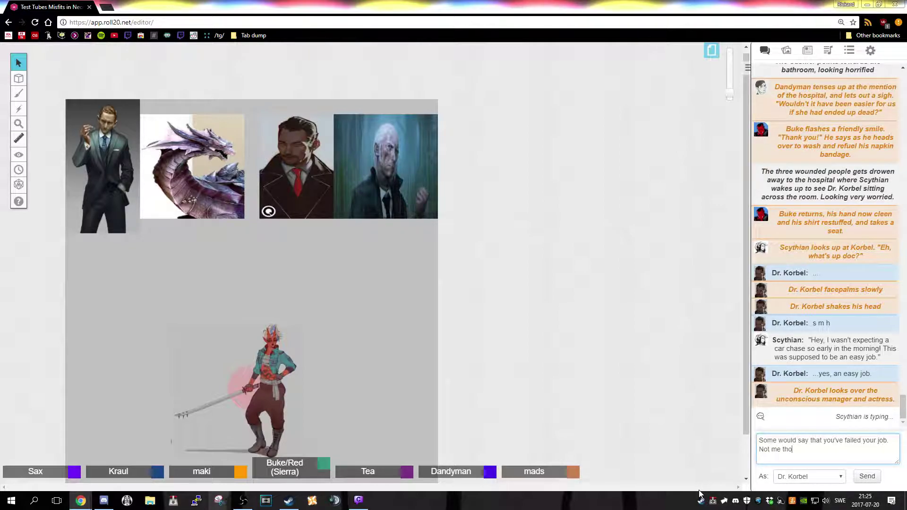
{"action": "type", "text": "ugh."}
{"action": "key", "text": "Return"}
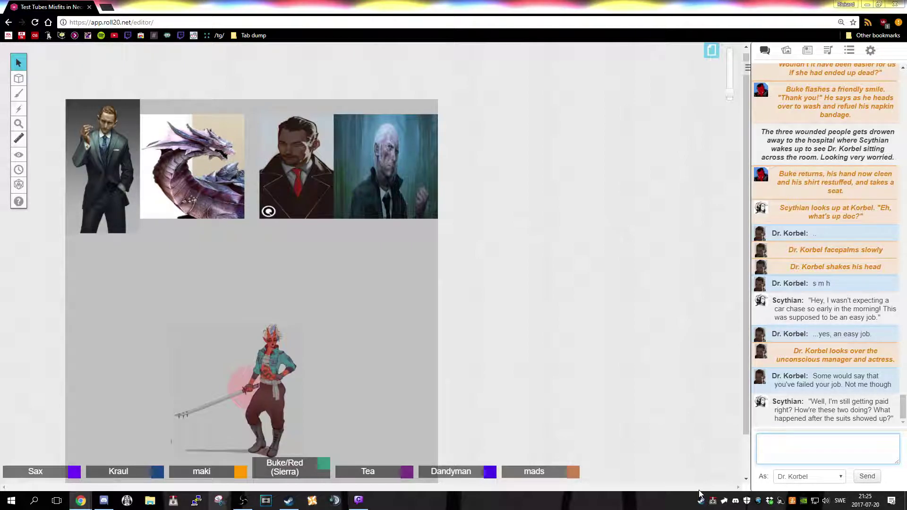
{"action": "left_click", "coordinate": [567, 122]}
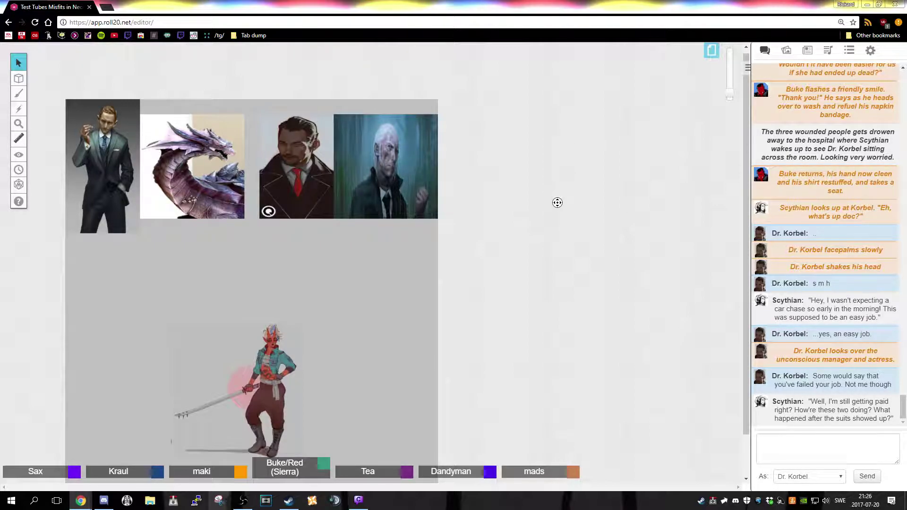
{"action": "scroll", "coordinate": [673, 333], "scroll_direction": "down", "scroll_amount": 3}
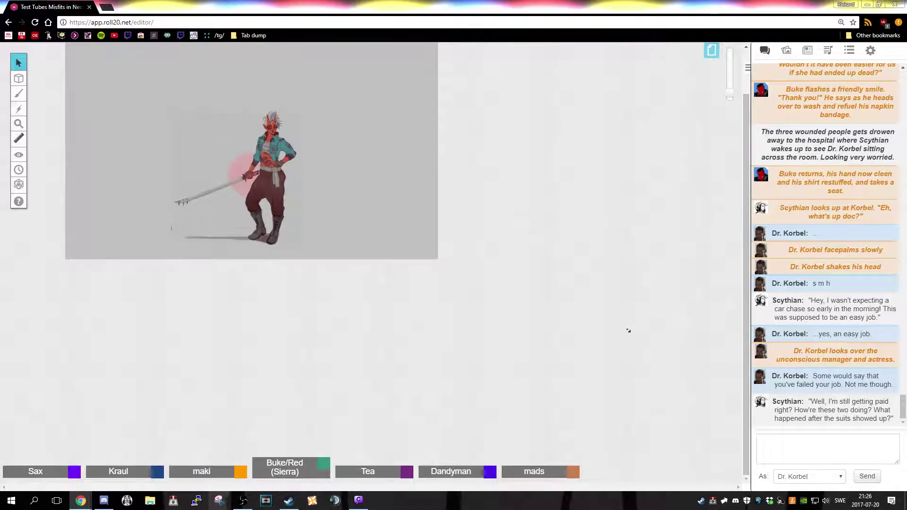
{"action": "scroll", "coordinate": [567, 298], "scroll_direction": "up", "scroll_amount": 3}
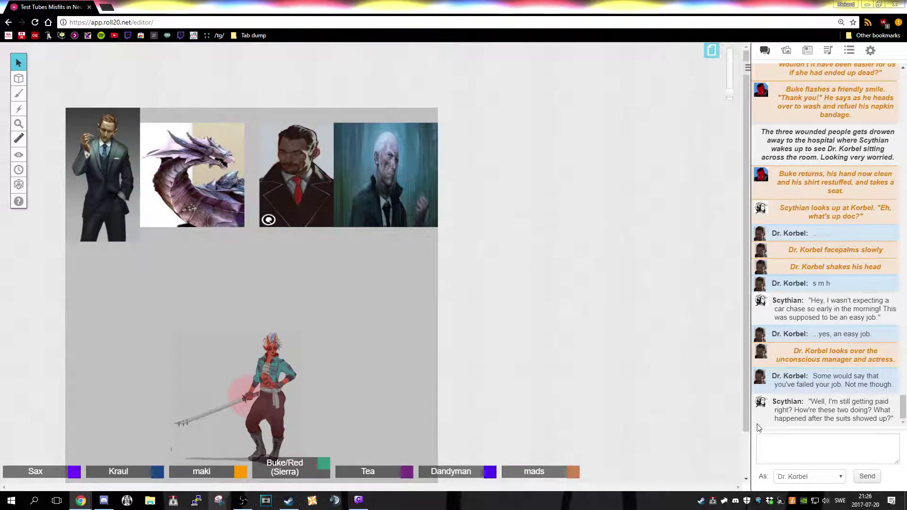
- Post Dr. Korbel's reply about someone saving Scythian's life, then send "I don't know that much than you."
{"action": "left_click", "coordinate": [805, 440]}
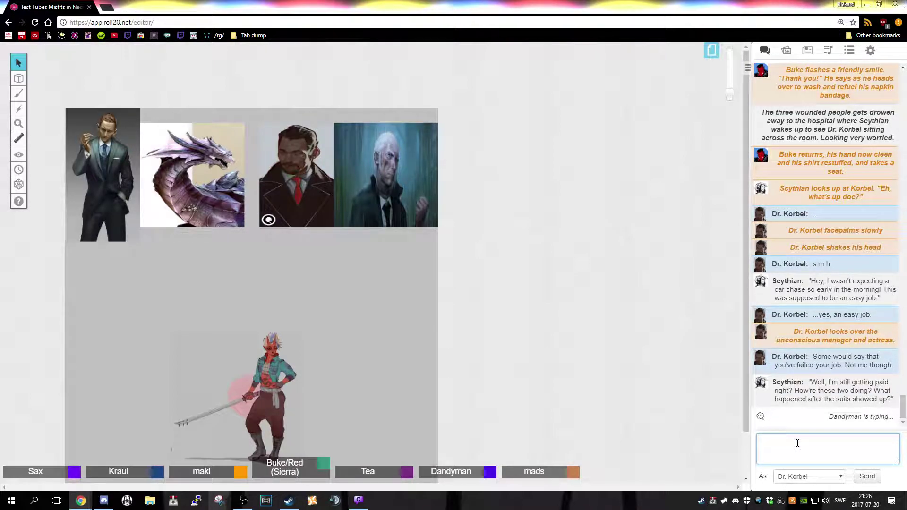
{"action": "type", "text": "I don't know"}
{"action": "type", "text": ", some"}
{"action": "type", "text": " pers"}
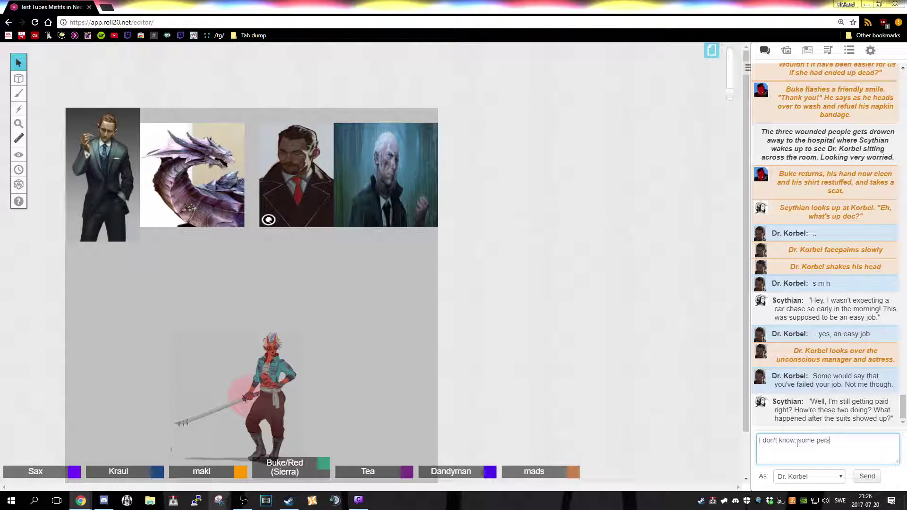
{"action": "type", "text": "on c"}
{"action": "type", "text": "ut the suits"}
{"action": "type", "text": " down and saved"}
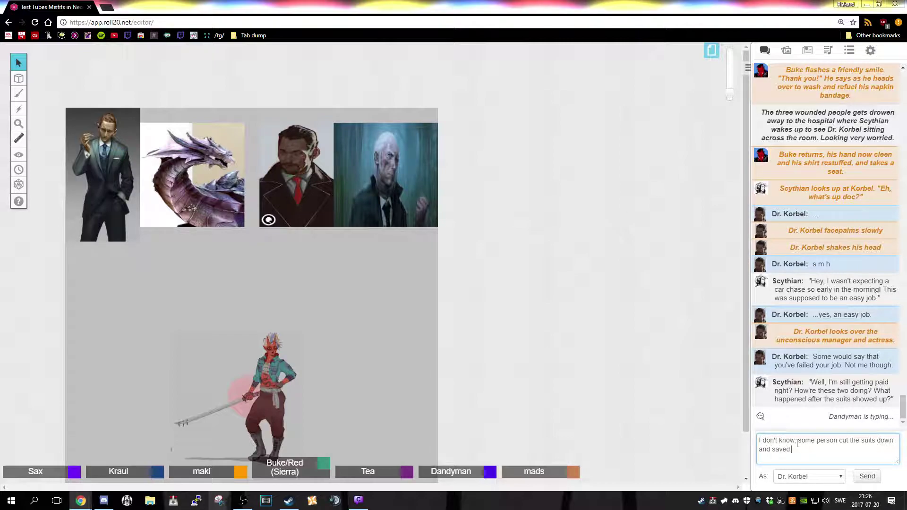
{"action": "type", "text": " your life."}
{"action": "key", "text": "Return"}
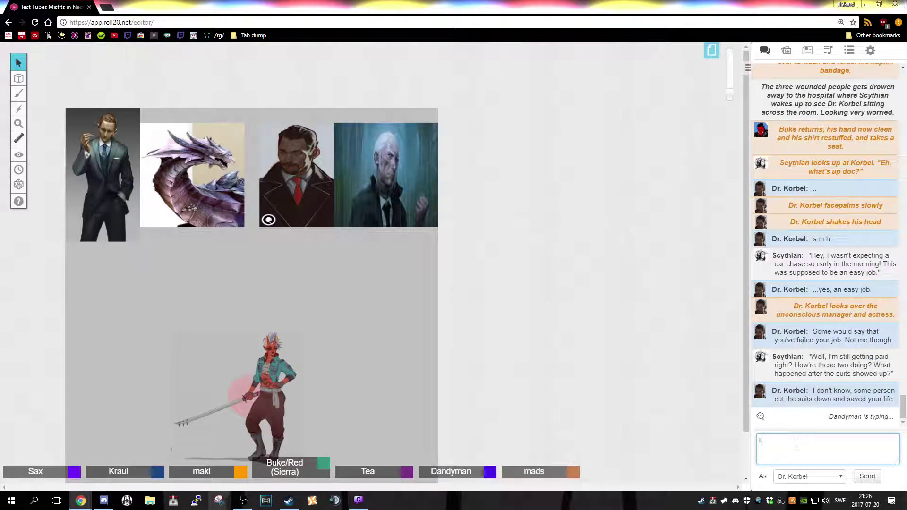
{"action": "type", "text": "just know "}
{"action": "type", "text": "tha"}
{"action": "key", "text": "ctrl+a"}
{"action": "key", "text": "BackSpace"}
{"action": "type", "text": "I don't"}
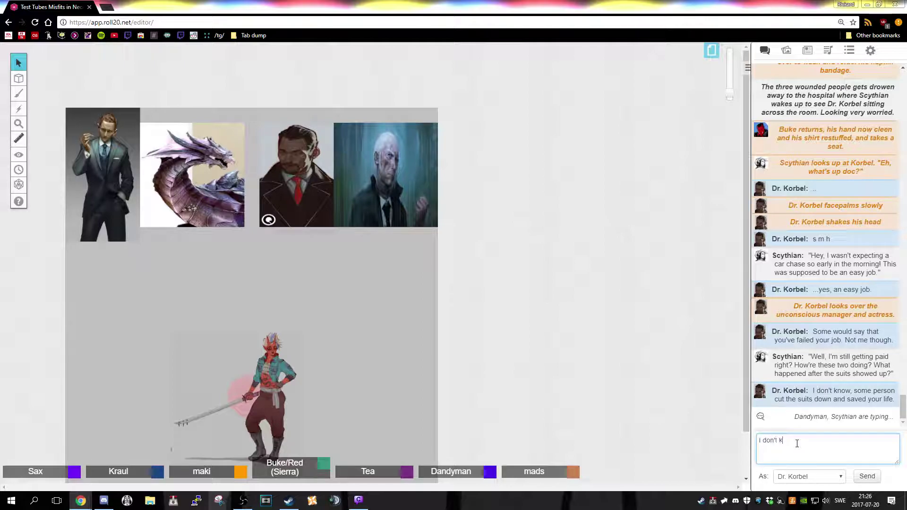
{"action": "type", "text": " know that much than"}
{"action": "type", "text": " you."}
{"action": "key", "text": "Return"}
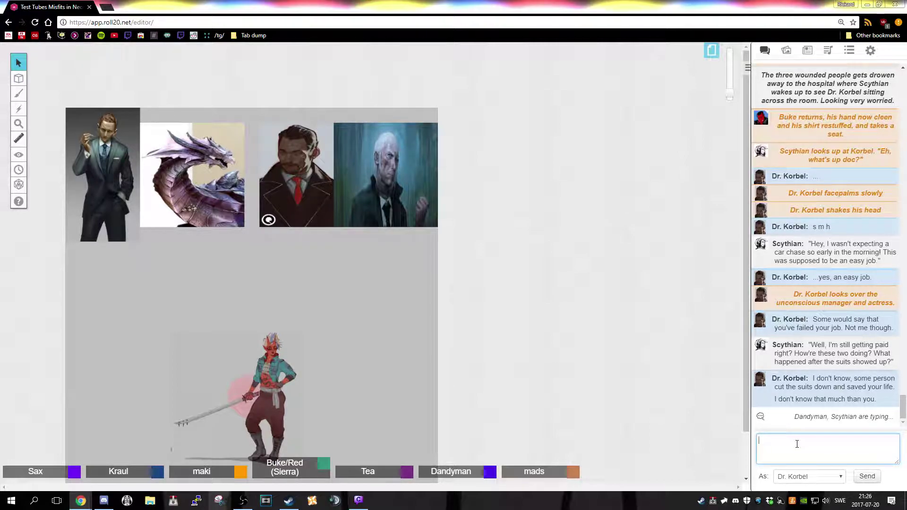
{"action": "type", "text": "Hows y"}
{"action": "type", "text": "our phobia"}
{"action": "type", "text": " ha"}
{"action": "type", "text": "ngi"}
{"action": "type", "text": "ng up?"}
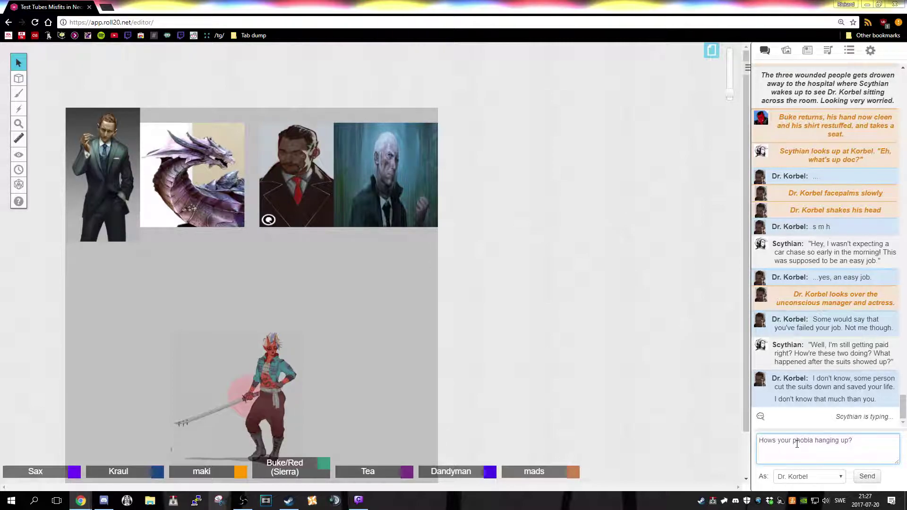
- Send Dr. Korbel's question "Hows your phobia hanging up?" to the chat
{"action": "key", "text": "Return"}
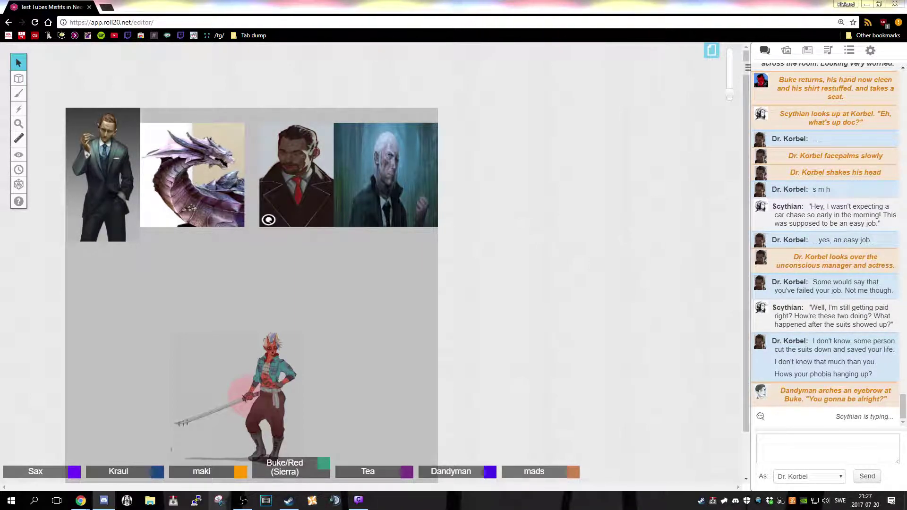
{"action": "left_click", "coordinate": [844, 439]}
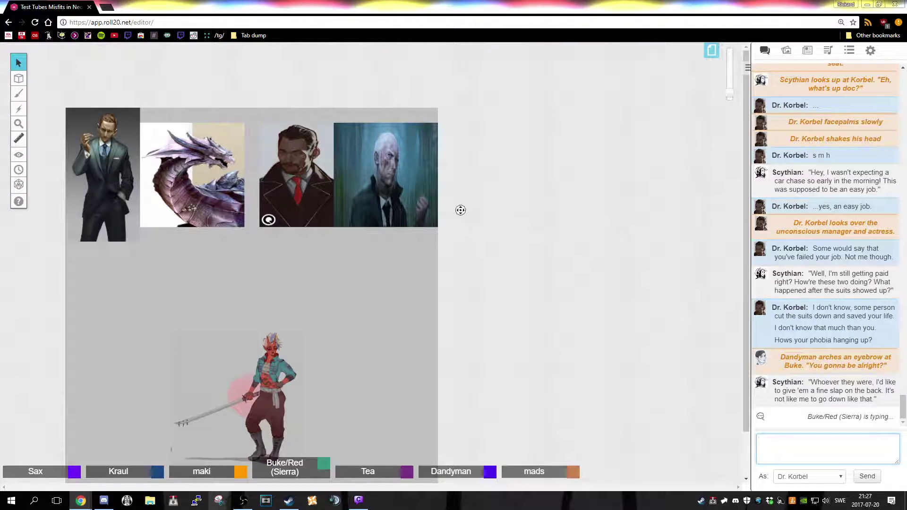
{"action": "left_click", "coordinate": [468, 209]}
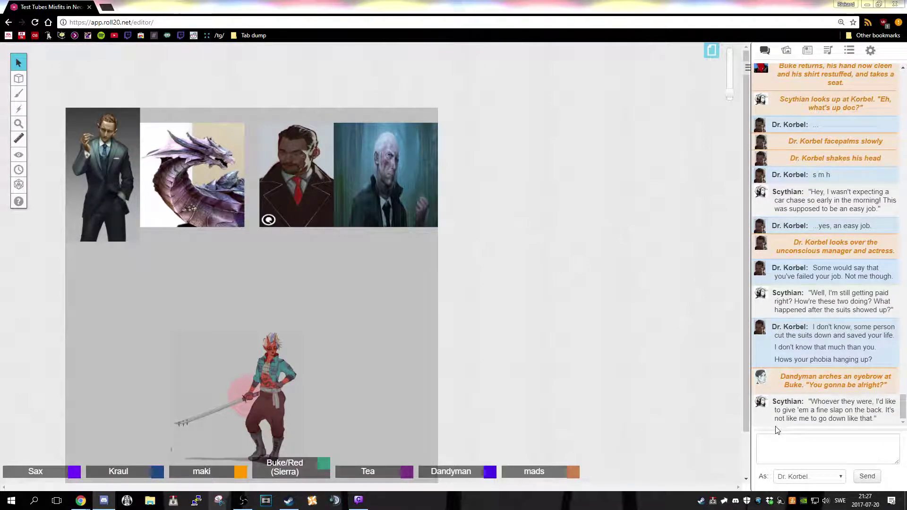
{"action": "left_click", "coordinate": [777, 438]}
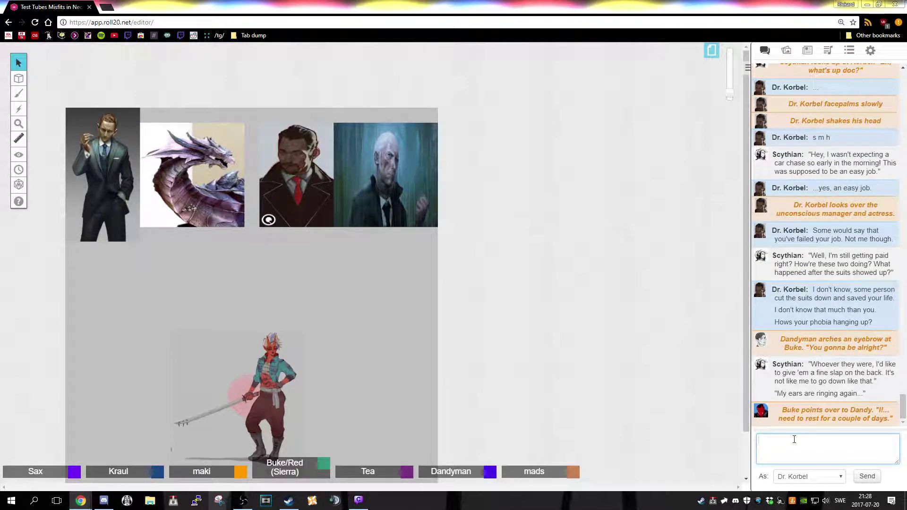
{"action": "type", "text": "Well, I"}
{"action": "type", "text": "  understood they "}
{"action": "type", "text": "used some kind of"}
{"action": "type", "text": " nasty"}
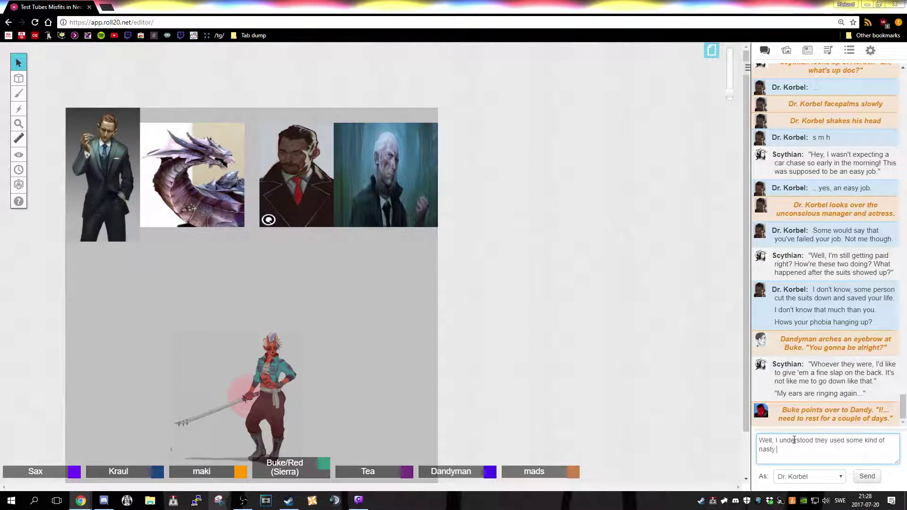
{"action": "type", "text": " bullets, and "}
{"action": "type", "text": "you were"}
{"action": "type", "text": " throttled up"}
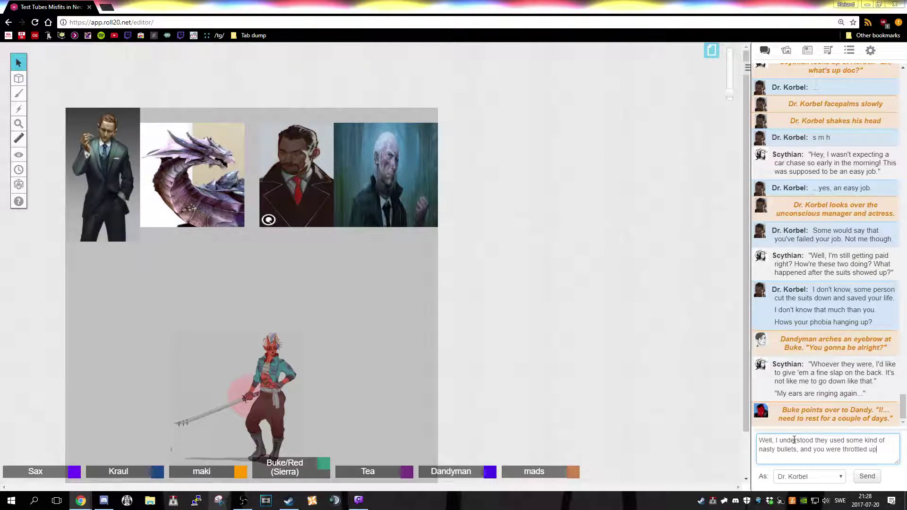
{"action": "type", "text": " on something?"}
{"action": "type", "text": " T"}
{"action": "type", "text": "e honest Scy"}
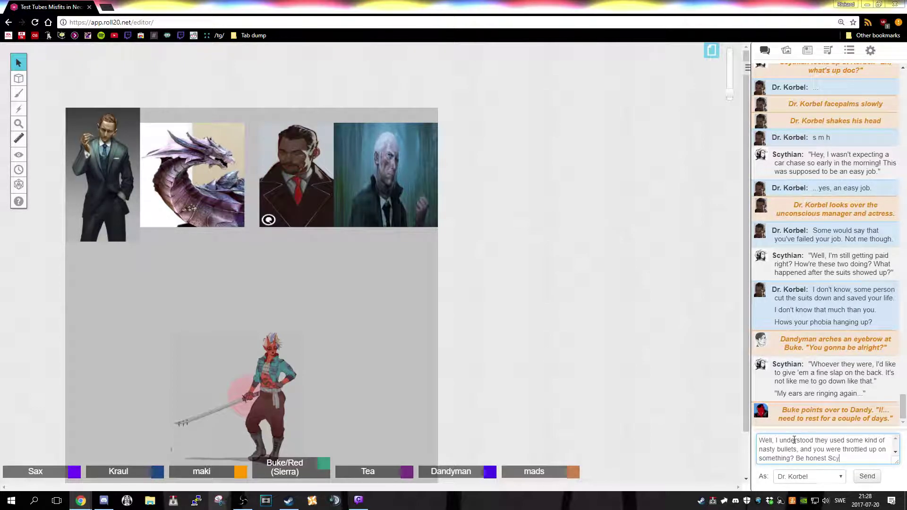
{"action": "type", "text": "thian, you haven"}
{"action": "type", "text": "'t taken"}
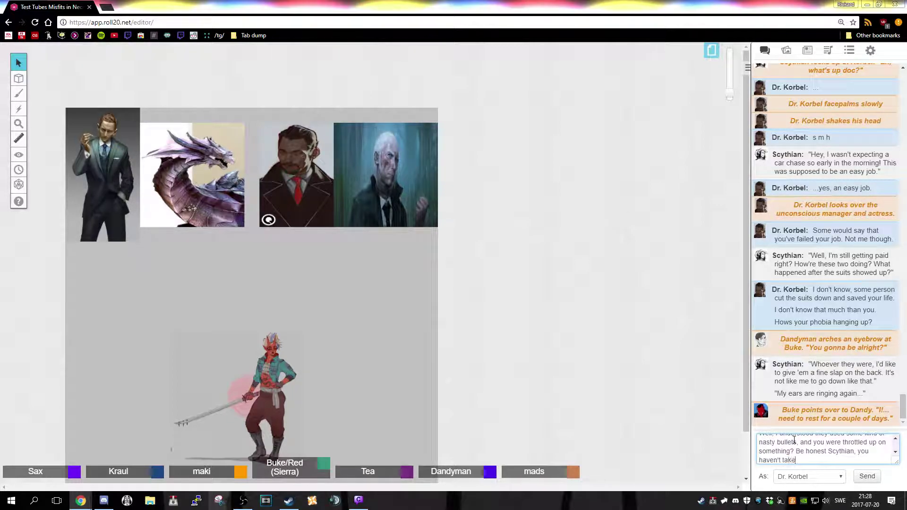
{"action": "type", "text": " any chem"}
{"action": "type", "text": "s out of"}
{"action": "type", "text": "your own will co"}
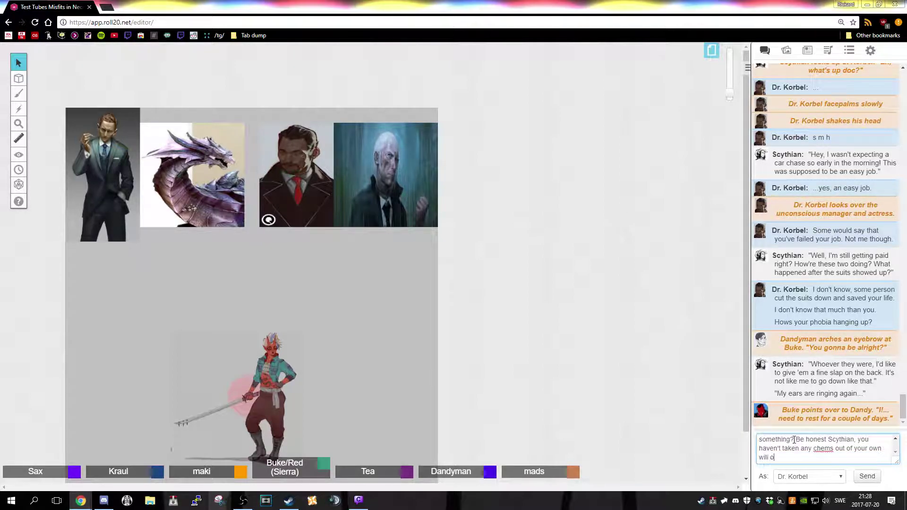
{"action": "type", "text": "rrect?"}
- Send Dr. Korbel's message about nasty bullets and being throttled, asking if Scythian took chems willingly
{"action": "key", "text": "Return"}
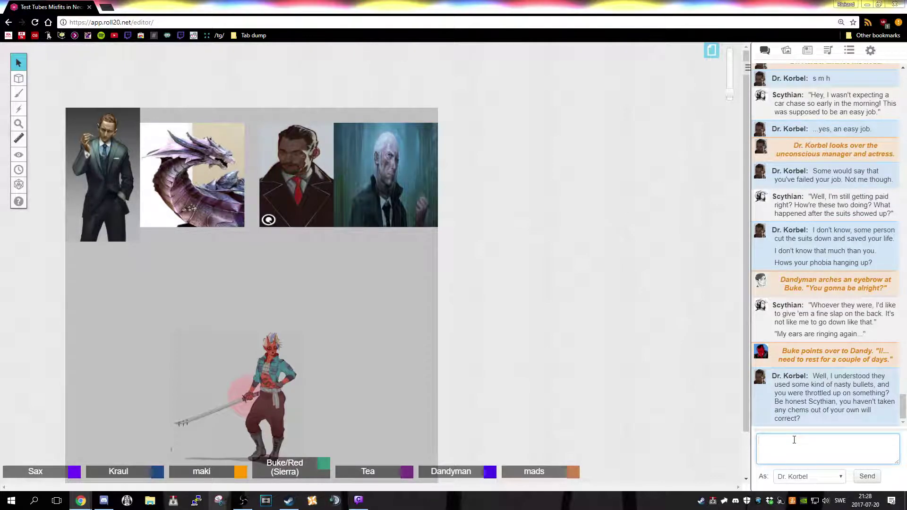
{"action": "type", "text": "/me lo"}
{"action": "type", "text": "oks uporried and"}
{"action": "type", "text": " slightly di"}
{"action": "type", "text": "sappointed"}
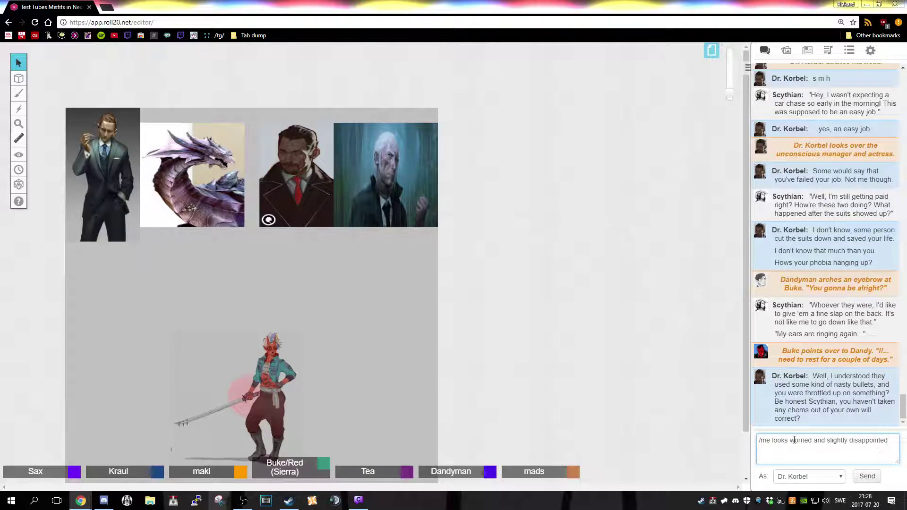
- Post a /me emote of Dr. Korbel looking worried and slightly disappointed
{"action": "key", "text": "Return"}
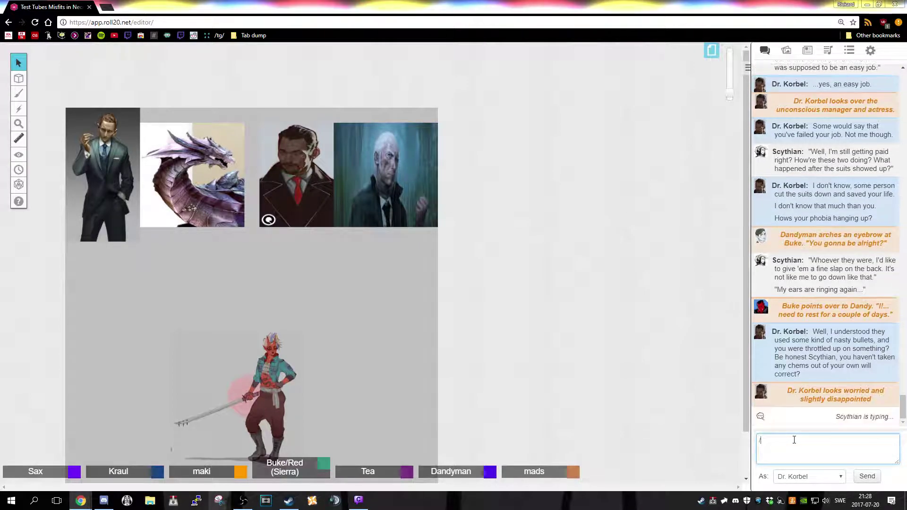
{"action": "type", "text": "/desc En"}
{"action": "type", "text": "d of se"}
{"action": "type", "text": "ssion "}
{"action": "type", "text": "GET"}
{"action": "type", "text": " SNIPED MF"}
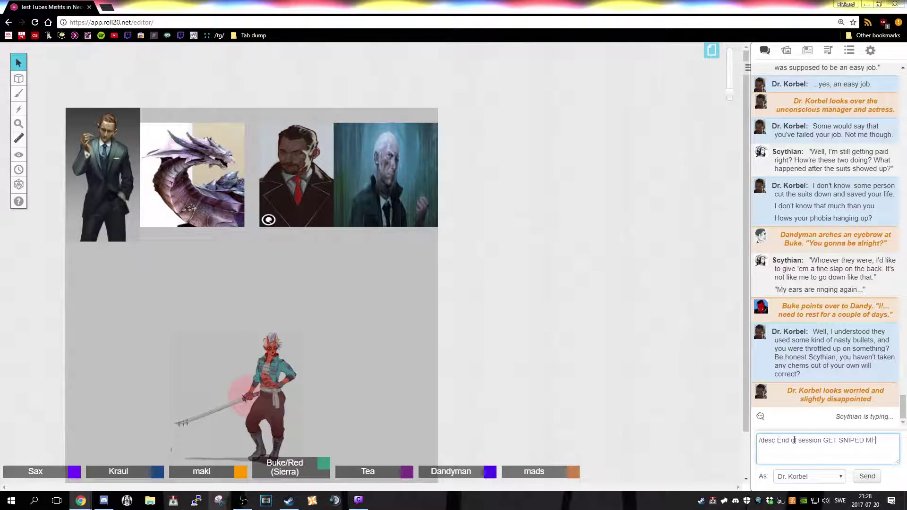
{"action": "type", "text": "S"}
- Post the /desc message "End of session GET SNIPED MFS"
{"action": "key", "text": "Return"}
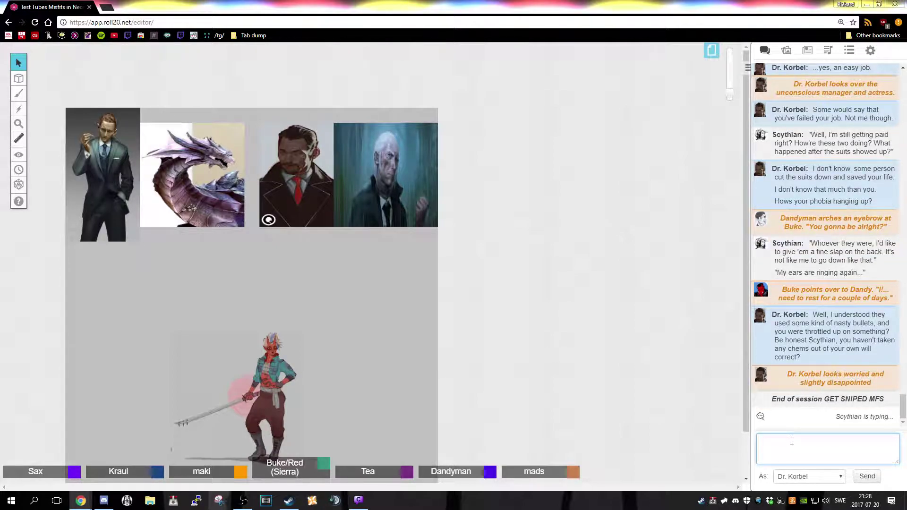
{"action": "left_click", "coordinate": [734, 459]}
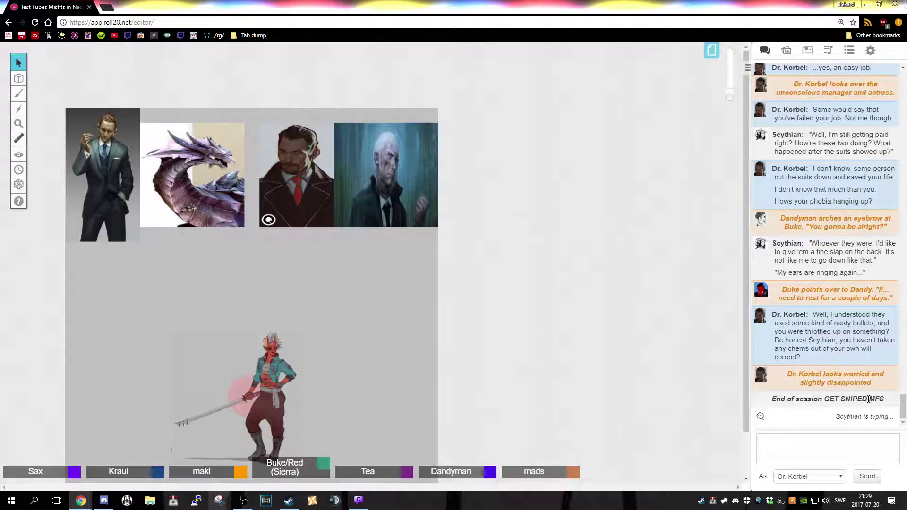
{"action": "left_click", "coordinate": [864, 447]}
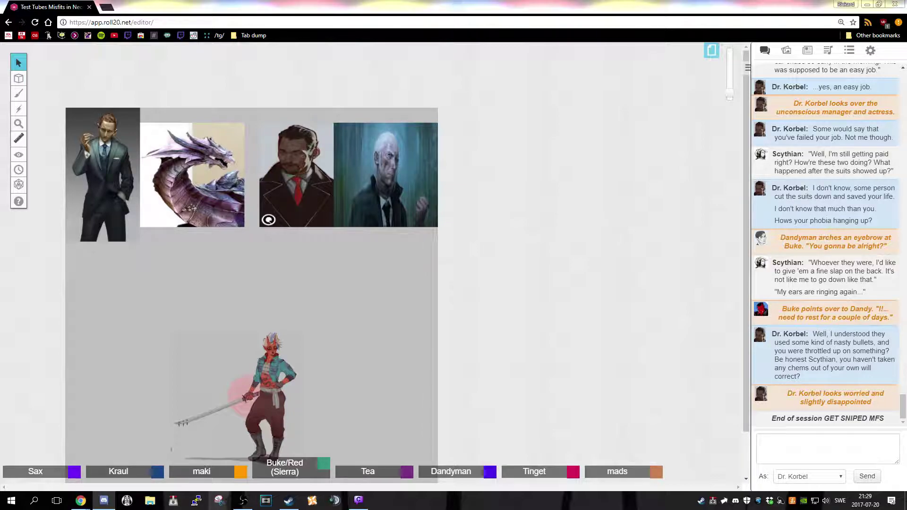
{"action": "left_click_drag", "start_coordinate": [394, 333], "coordinate": [431, 390]}
{"action": "mouse_move", "coordinate": [431, 390]}
{"action": "left_mouse_down"}
{"action": "mouse_move", "coordinate": [70, 326]}
{"action": "mouse_move", "coordinate": [75, 361]}
{"action": "left_mouse_up"}
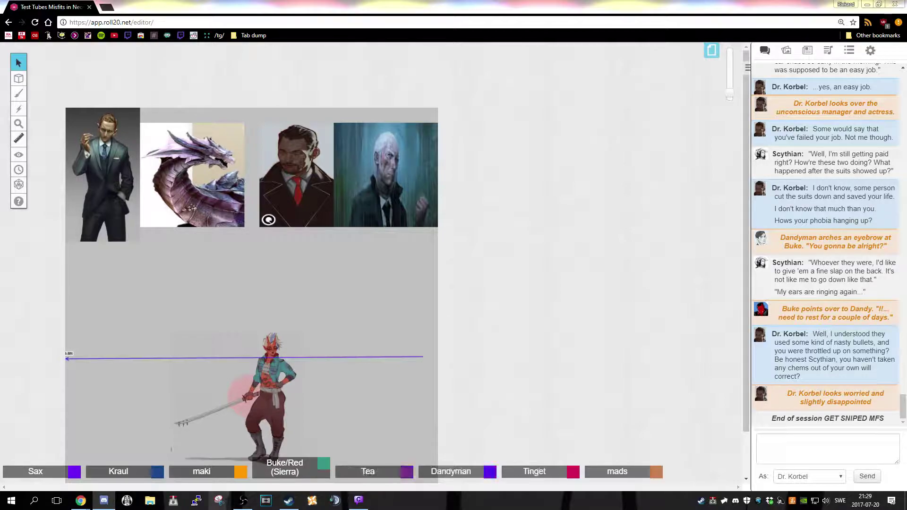
{"action": "left_click_drag", "start_coordinate": [76, 361], "coordinate": [265, 357]}
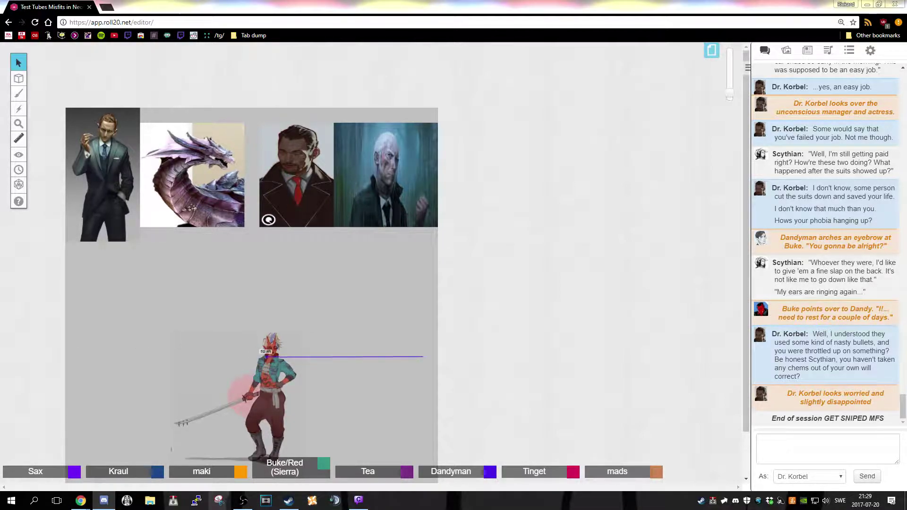
{"action": "left_click_drag", "start_coordinate": [264, 354], "coordinate": [65, 331]}
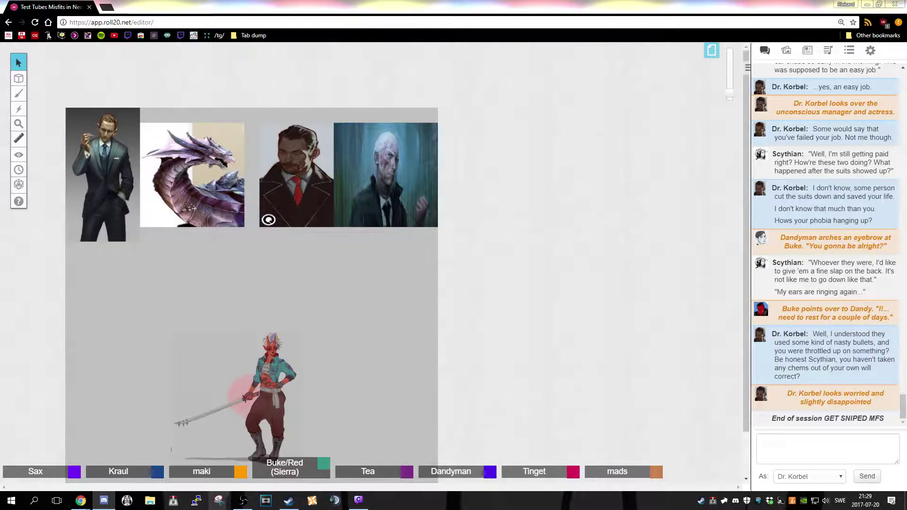